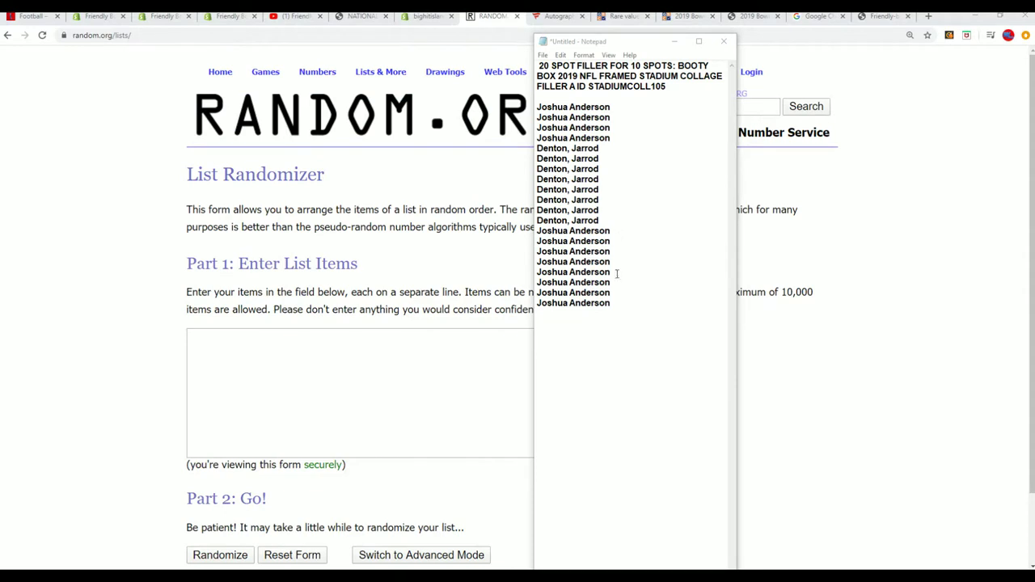
Step: Select the twenty filler name lines in Notepad and bring up their context menu
left_click_drag(620, 306, 537, 106)
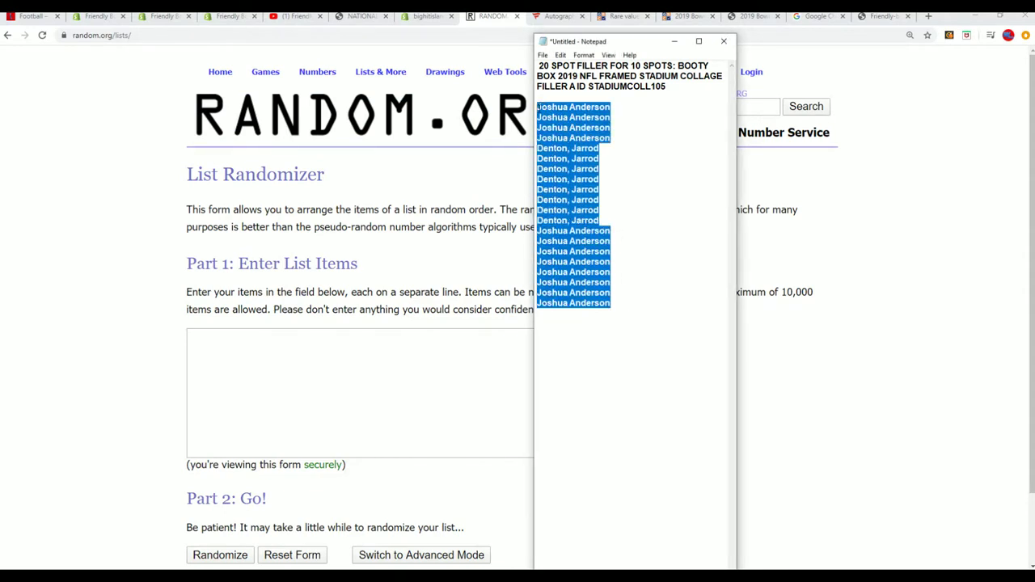
right_click(556, 112)
Step: Copy the names, reload Football listings, browse Collectible Coins, then return to RANDOM.ORG
left_click(595, 156)
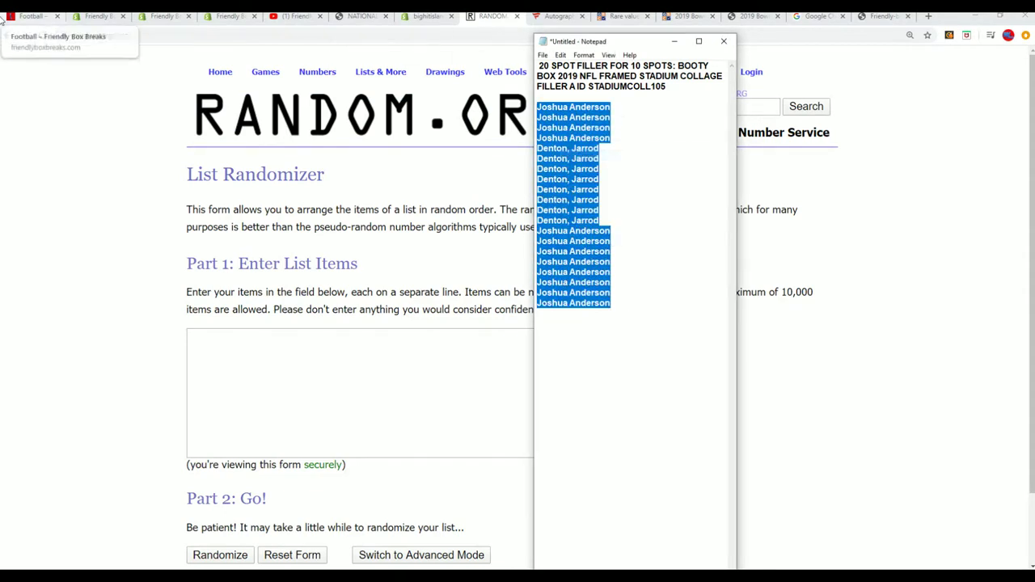
left_click(31, 16)
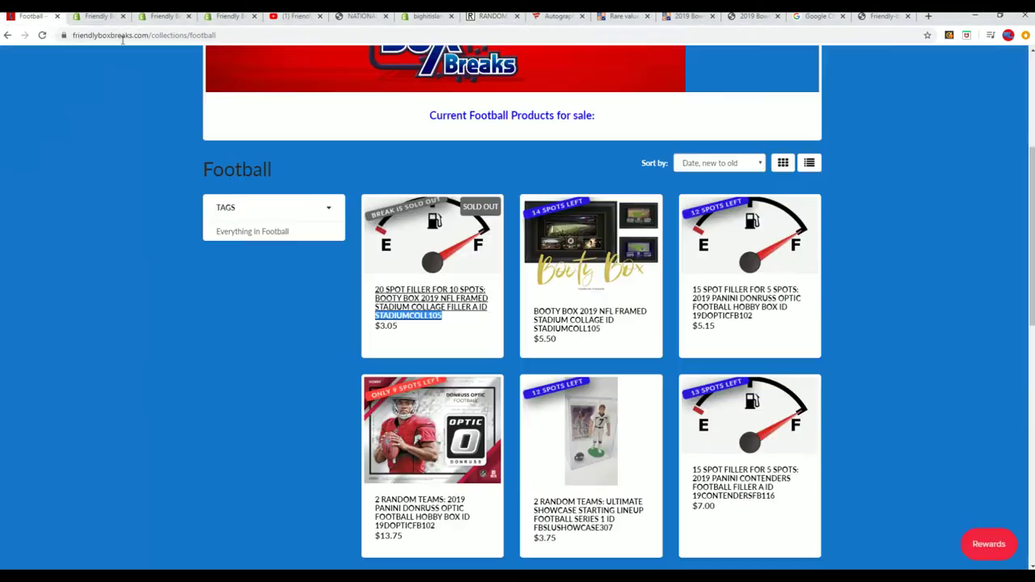
left_click(43, 36)
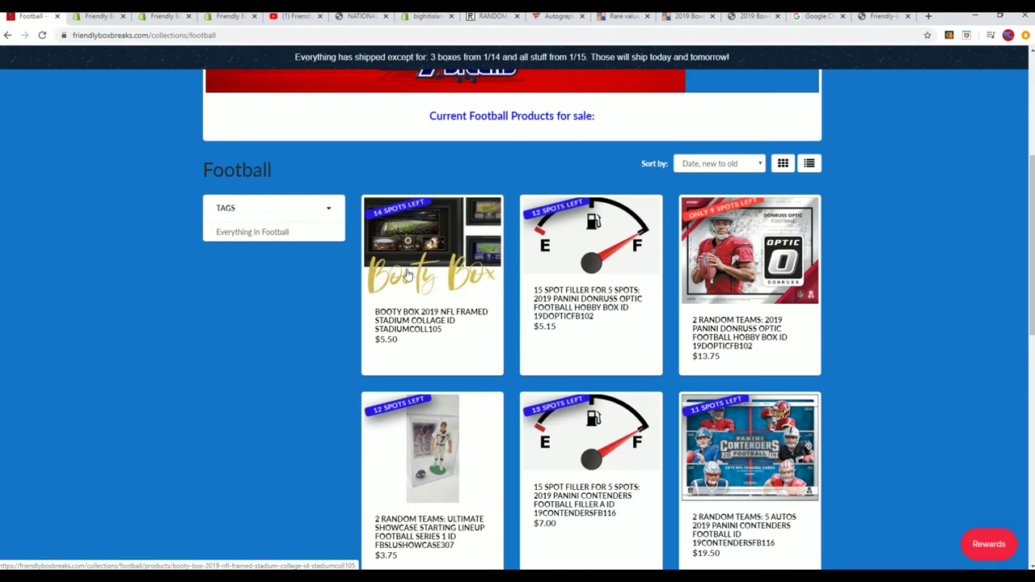
scroll(396, 313, "up", 5)
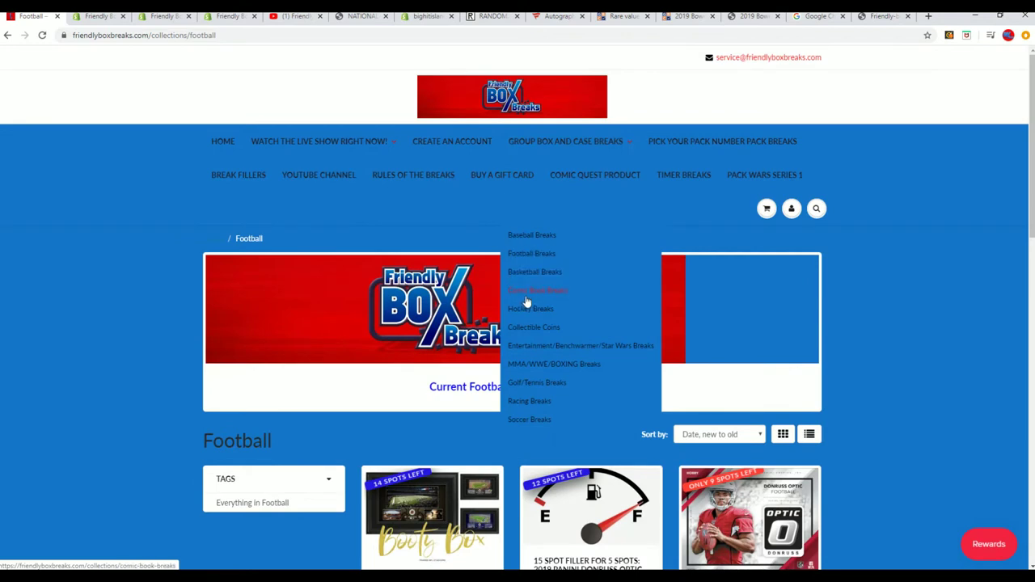
left_click(524, 330)
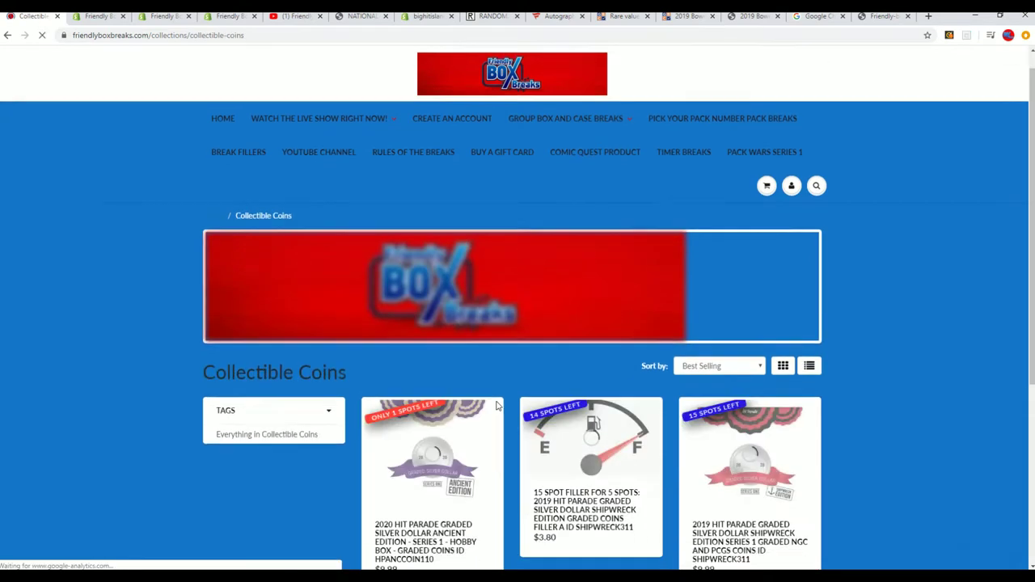
scroll(524, 331, "down", 3)
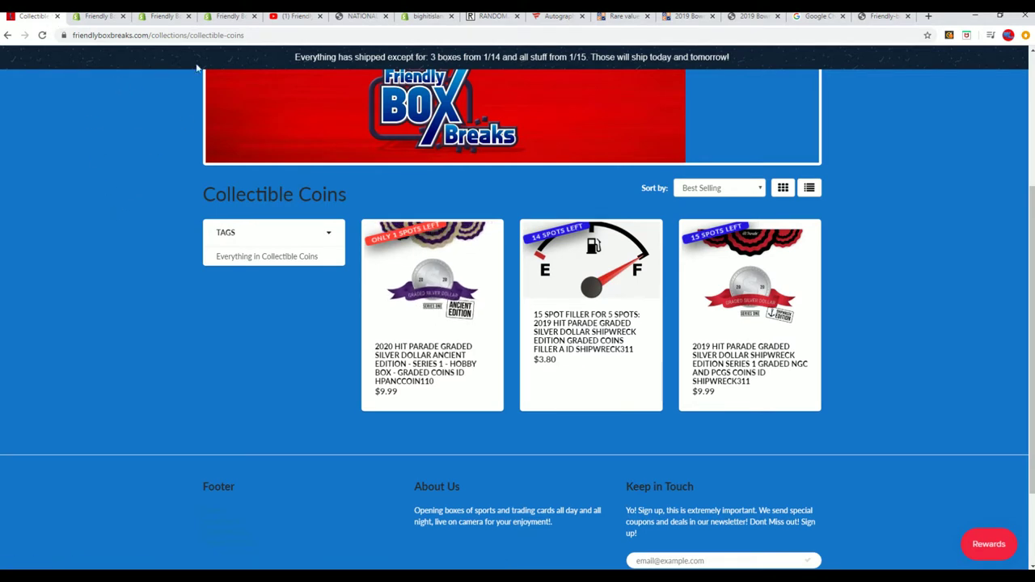
scroll(641, 81, "down", 1)
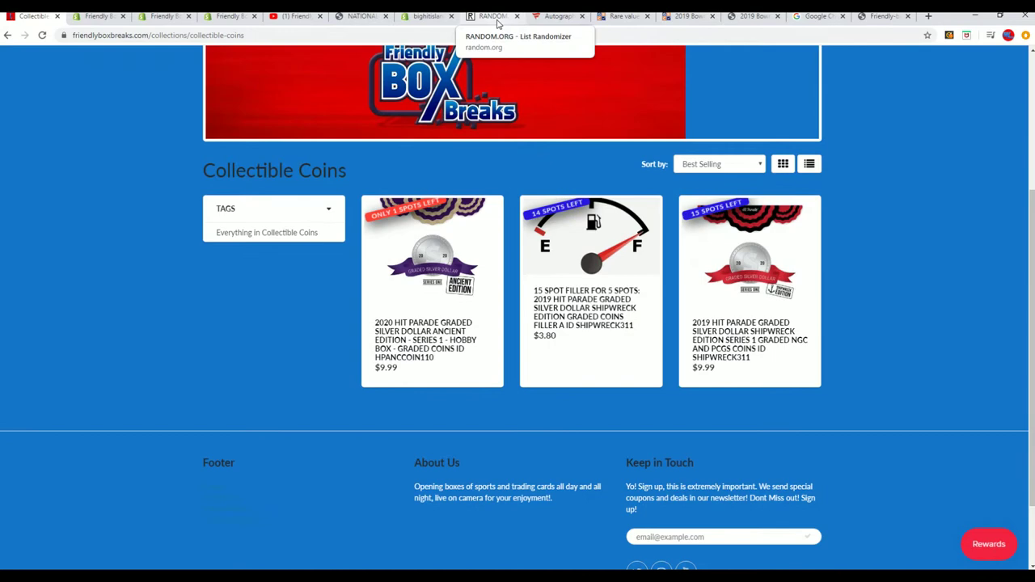
left_click(494, 16)
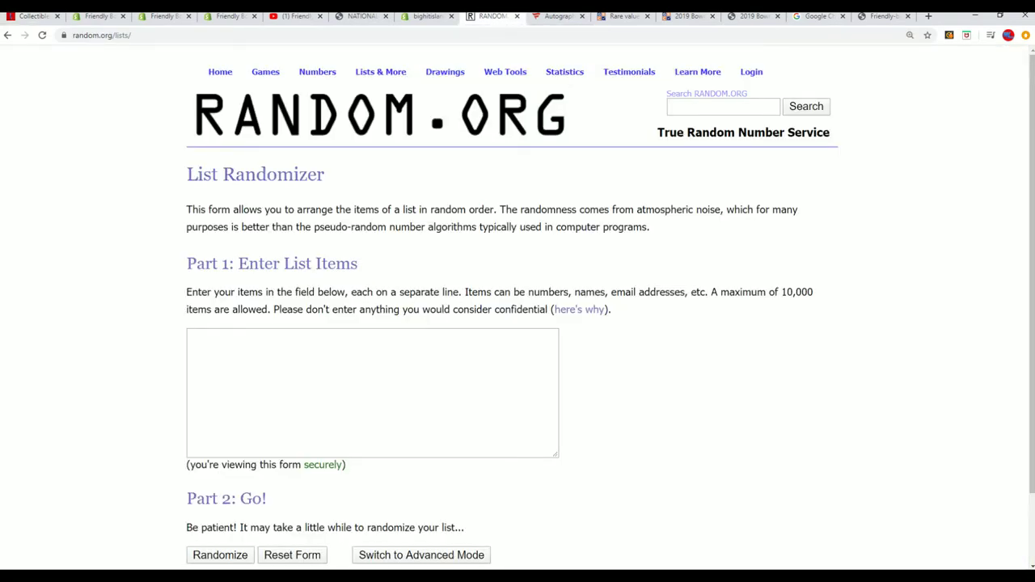
Step: Copy the twenty filler names again from the Notepad notes
key("alt+Tab")
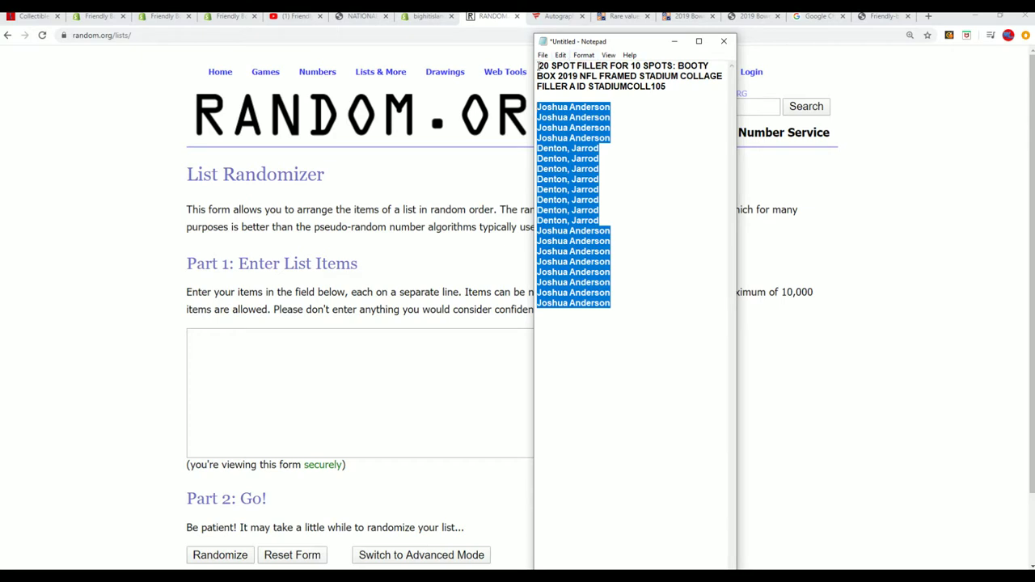
left_click_drag(539, 65, 670, 101)
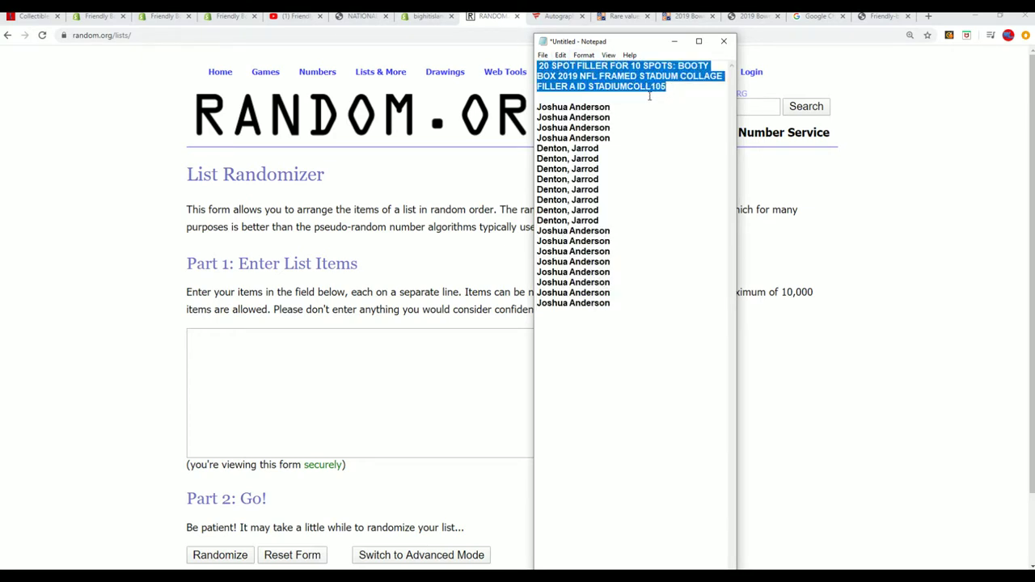
left_click_drag(612, 303, 536, 106)
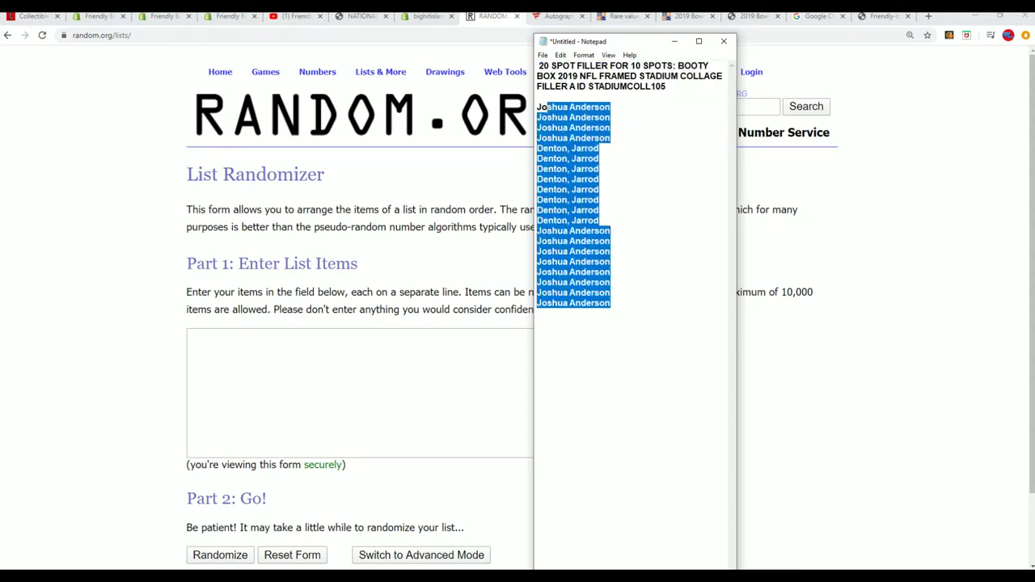
right_click(551, 121)
left_click(603, 153)
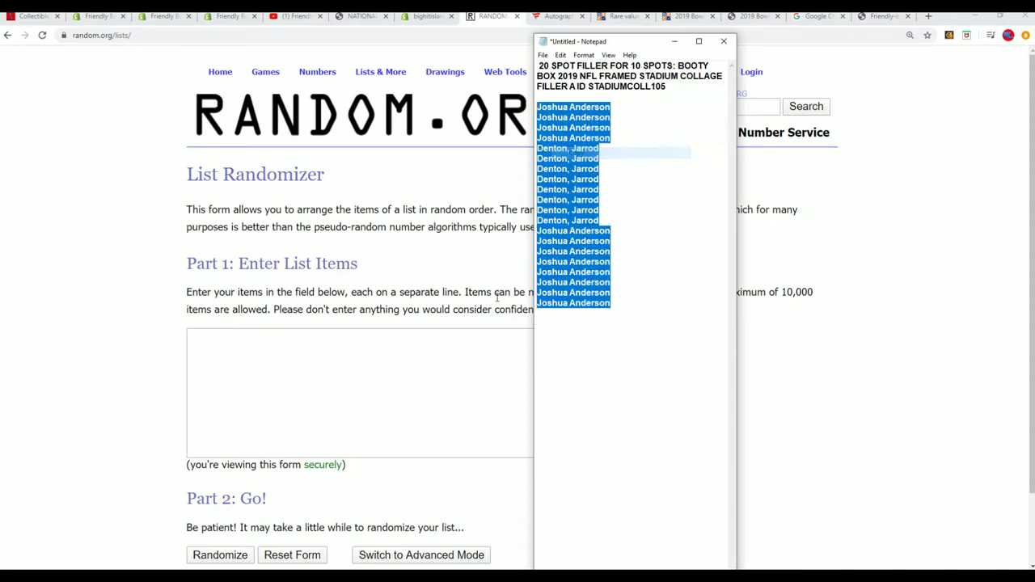
Step: Paste the twenty names into the List Randomizer's list items field
left_click(277, 332)
right_click(276, 332)
left_click(307, 419)
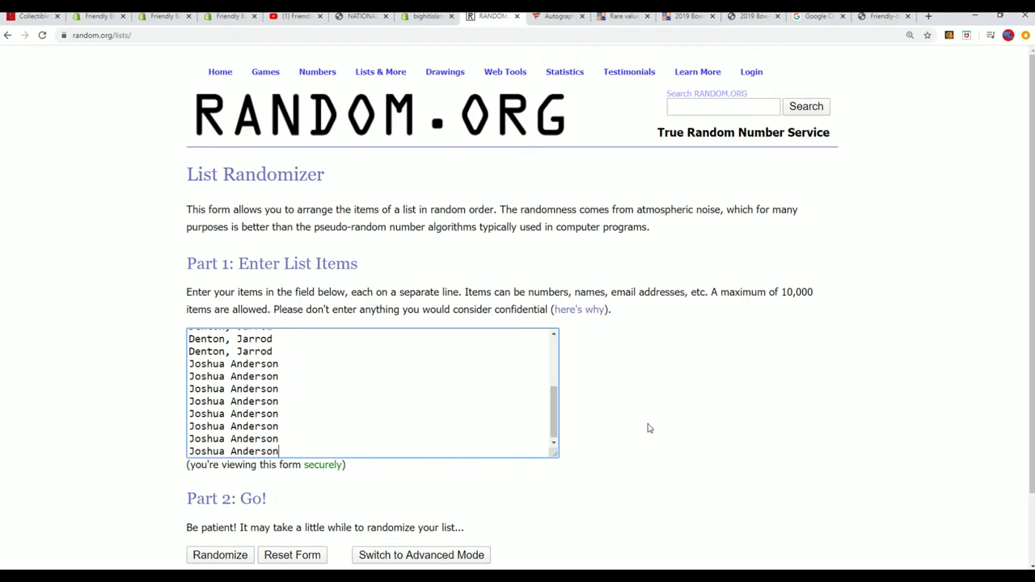
scroll(647, 428, "down", 2)
Step: Randomize the twenty-name list seven times in a row
left_click(220, 472)
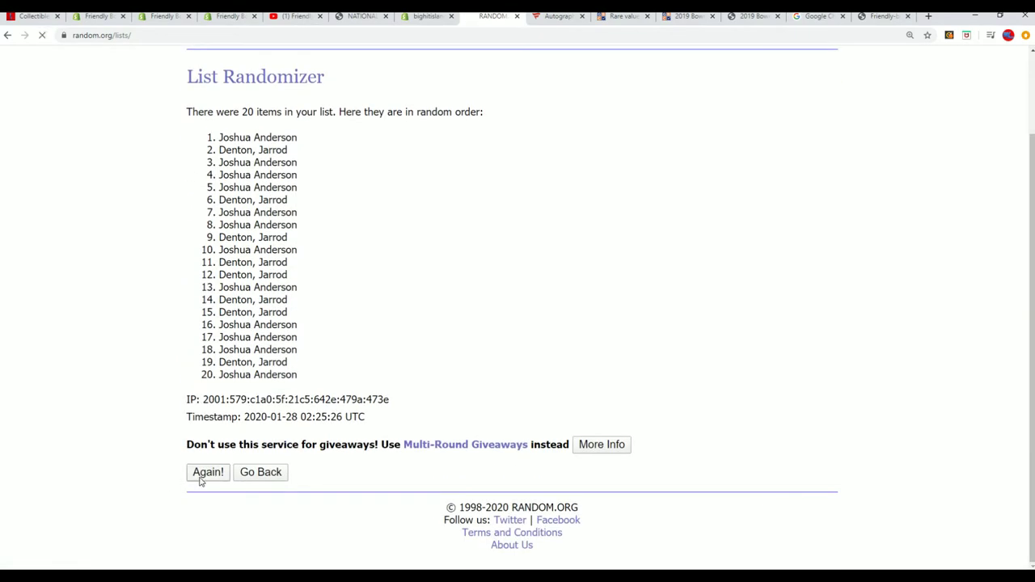
left_click(207, 472)
left_click(200, 474)
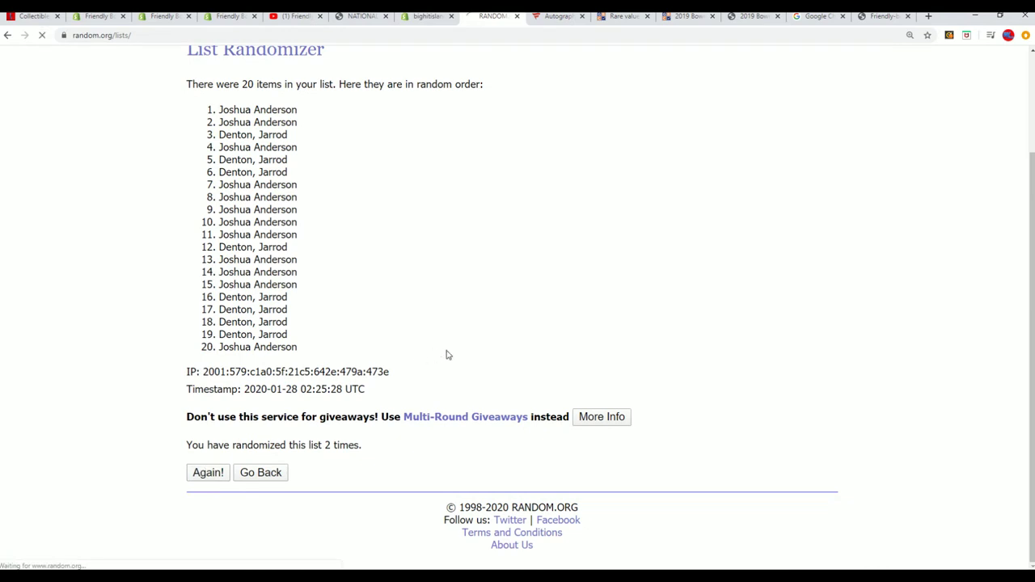
scroll(436, 380, "down", 3)
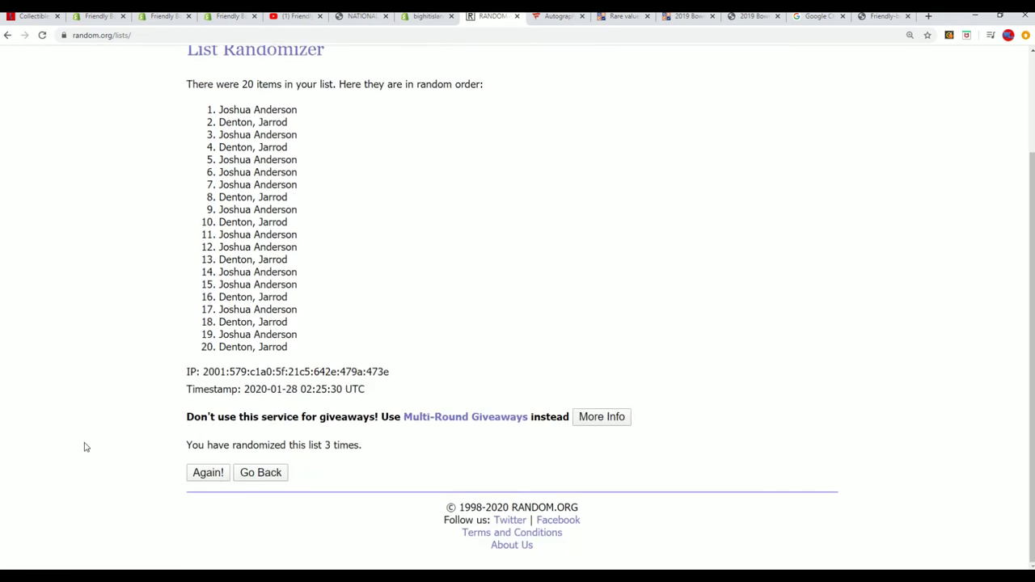
left_click(208, 472)
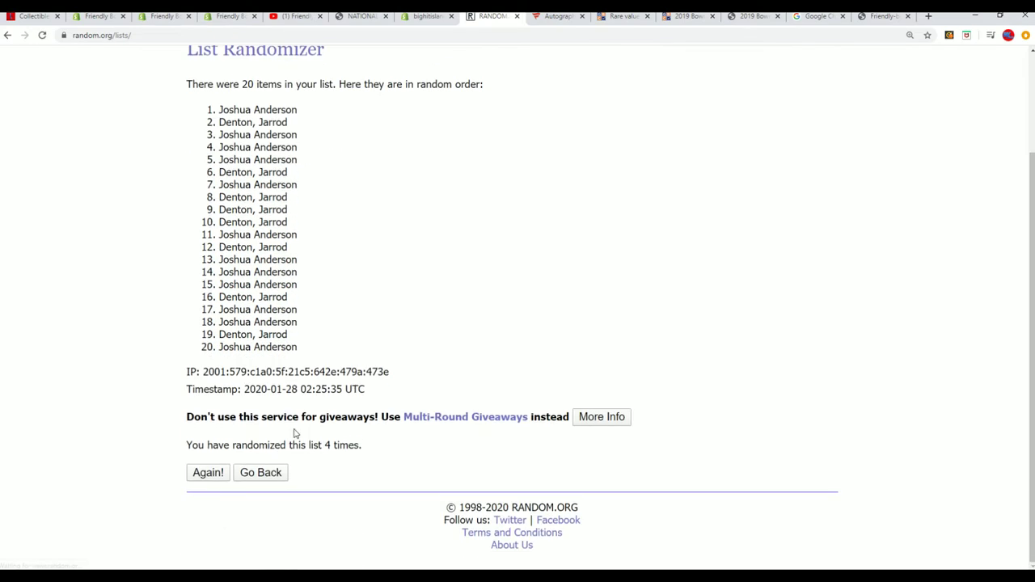
left_click(208, 472)
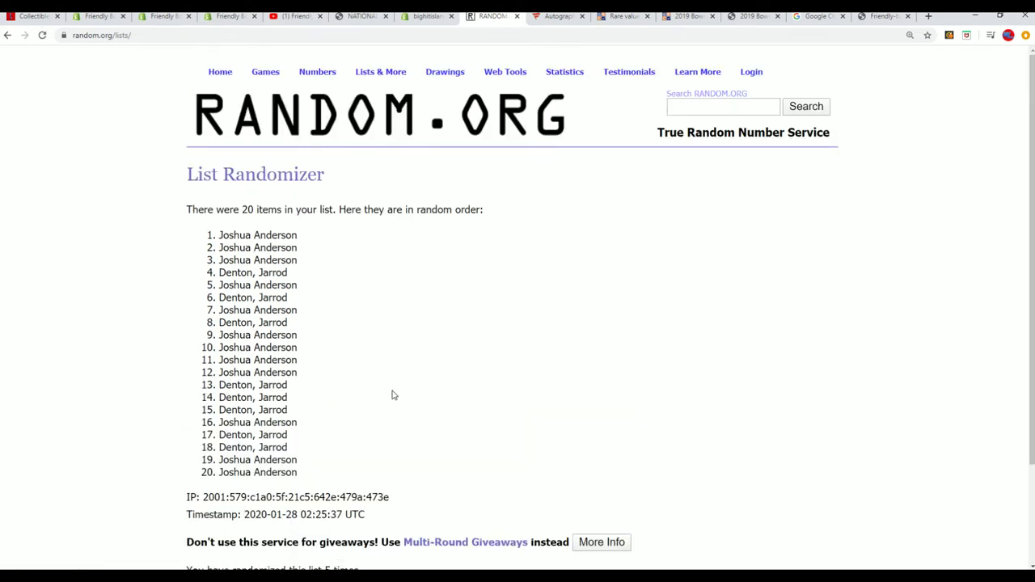
scroll(397, 395, "down", 3)
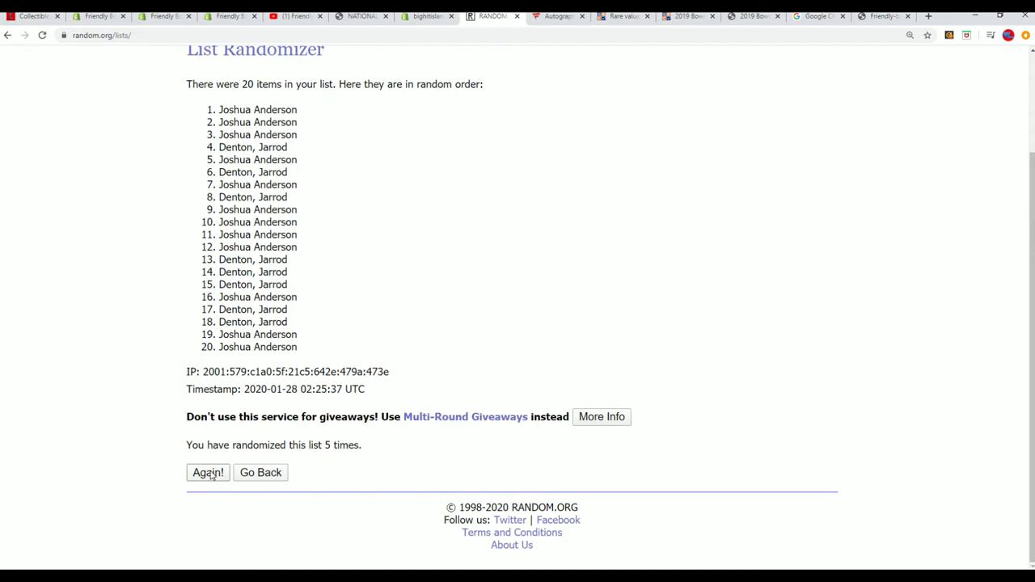
left_click(208, 472)
scroll(427, 394, "down", 3)
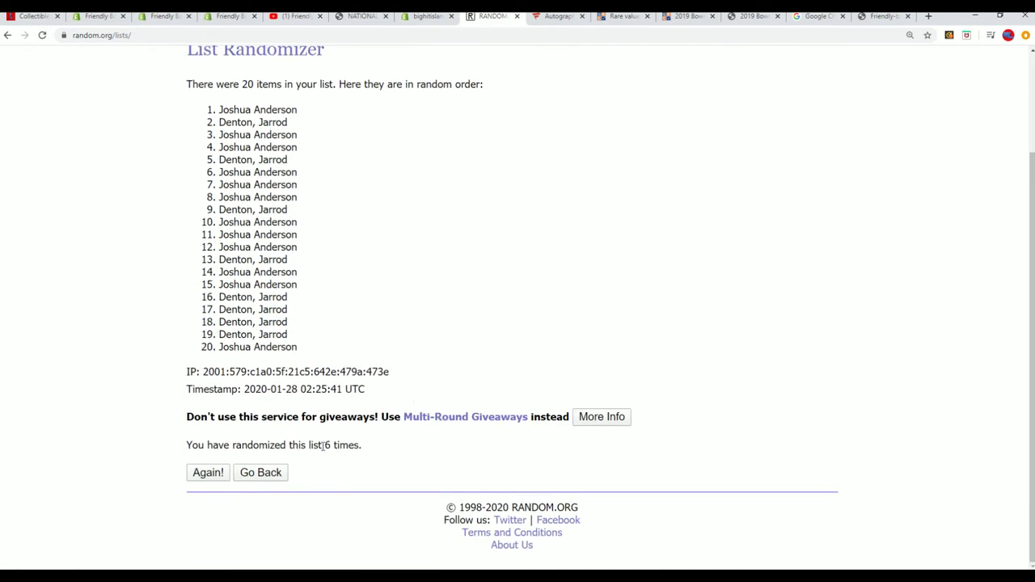
left_click(208, 472)
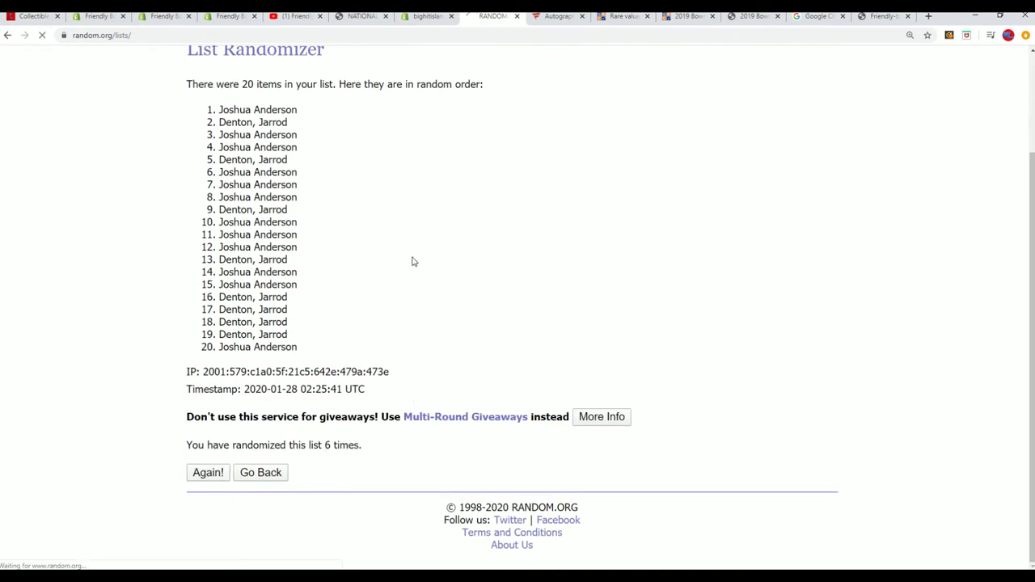
Step: Copy the first ten names of the final shuffled order
mouse_move(300, 353)
left_mouse_down()
mouse_move(217, 245)
mouse_move(225, 232)
left_mouse_up()
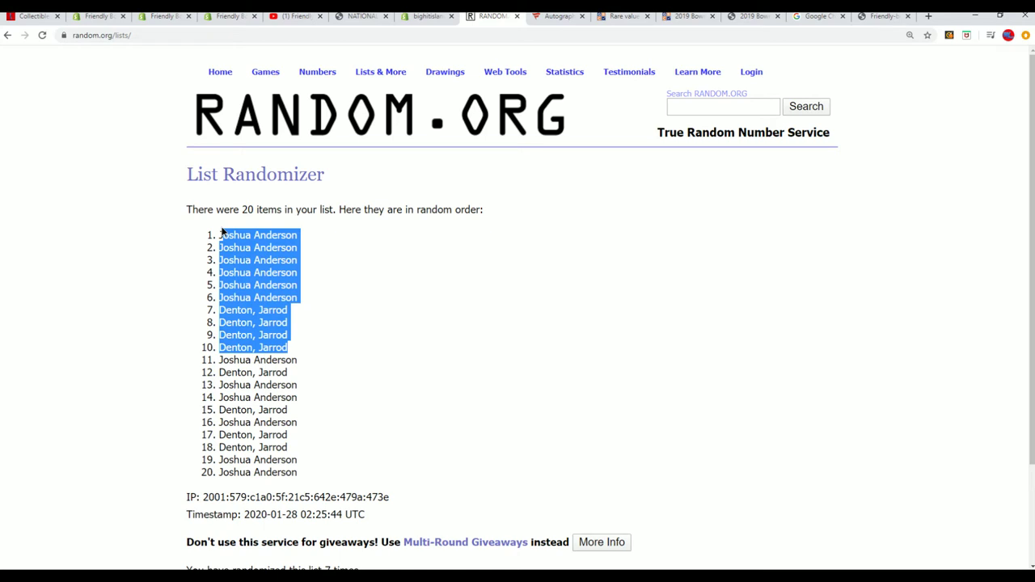
right_click(248, 244)
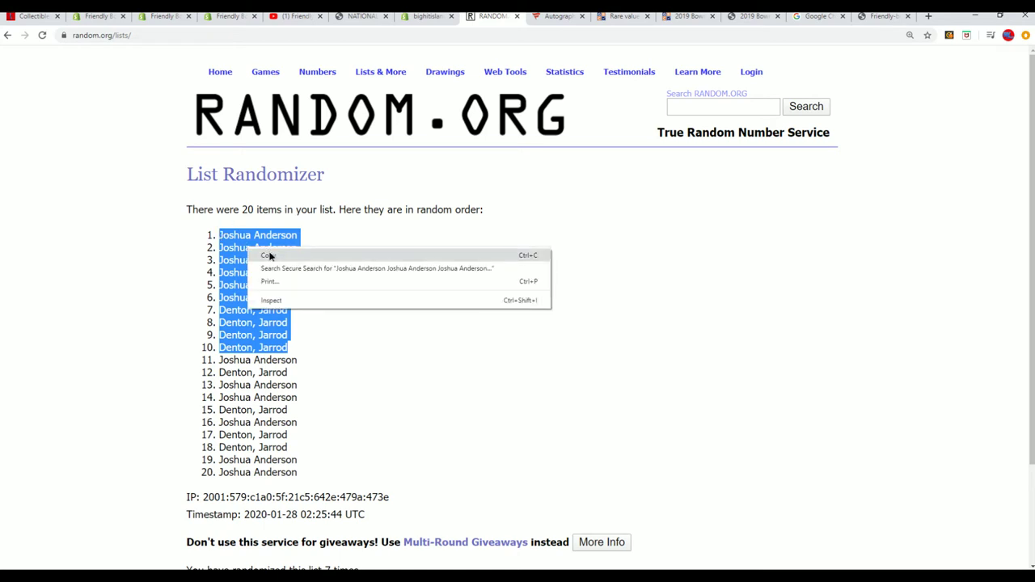
left_click(271, 255)
key("alt+Tab")
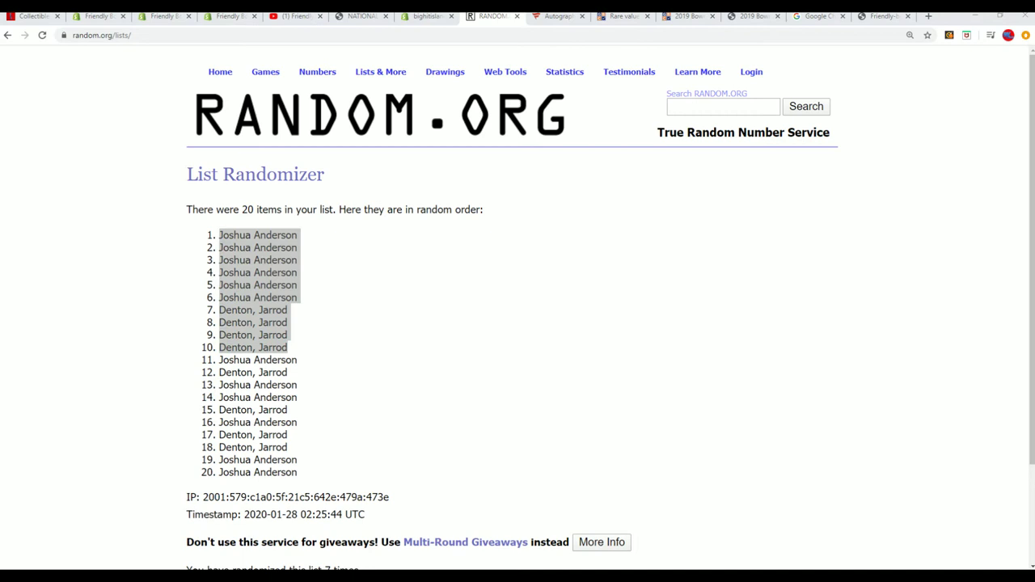
Step: Paste the ten randomized top names right after the original twenty-name list
left_click(621, 304)
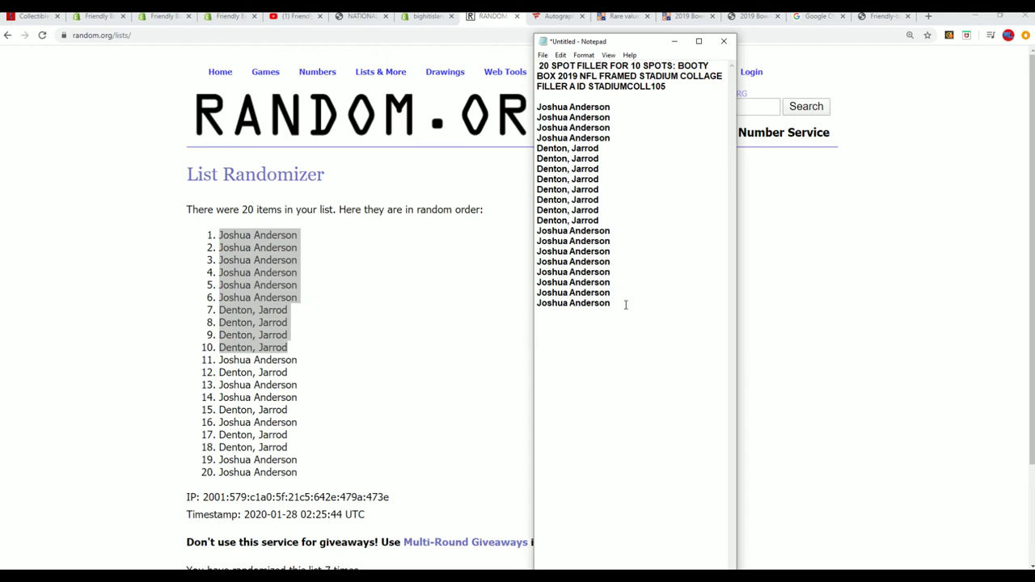
key("ctrl+v")
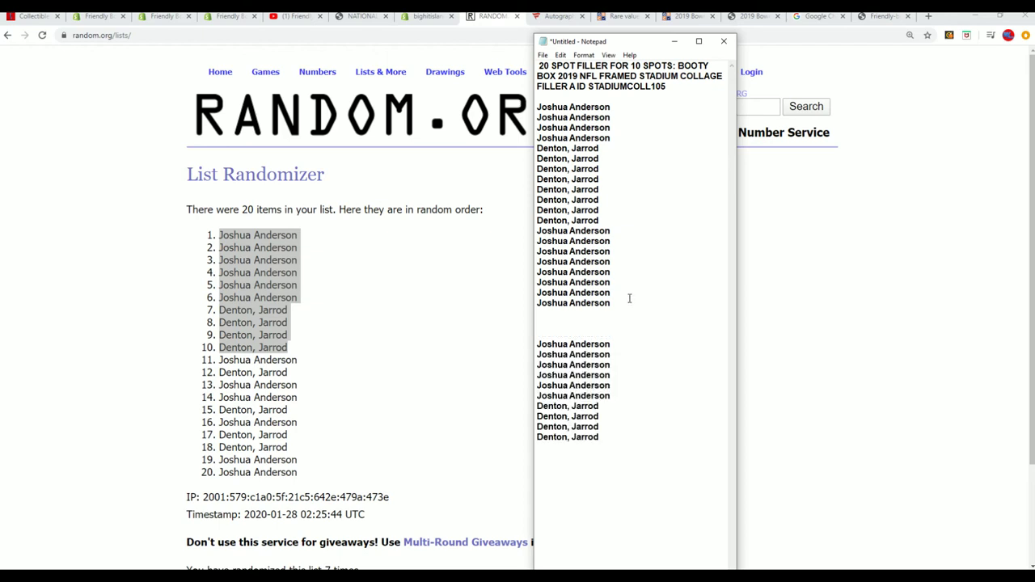